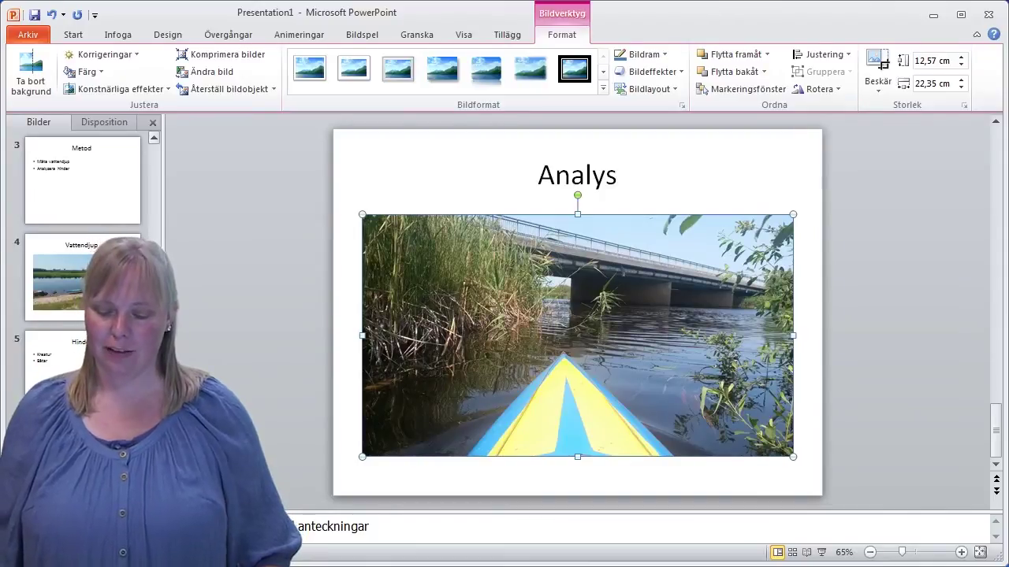
Step: Display slide 2, 'Syfte', with its Helge å transport question and river photo
{"action": "left_click", "coordinate": [153, 182]}
{"action": "left_click", "coordinate": [134, 244]}
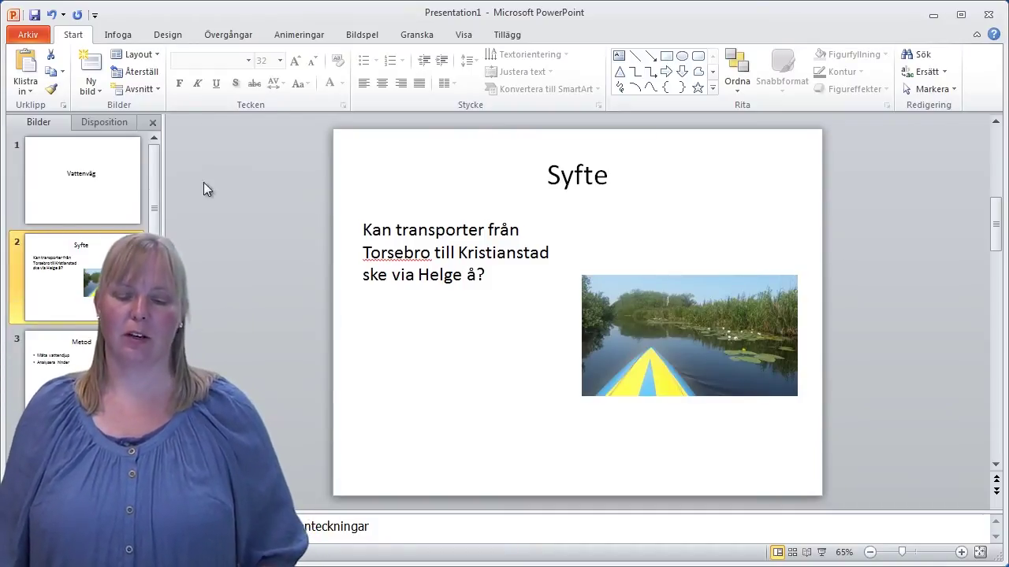
Step: Try the Angränsande theme, apply the red-banner theme to all slides, then expand the theme gallery
{"action": "left_click", "coordinate": [173, 41]}
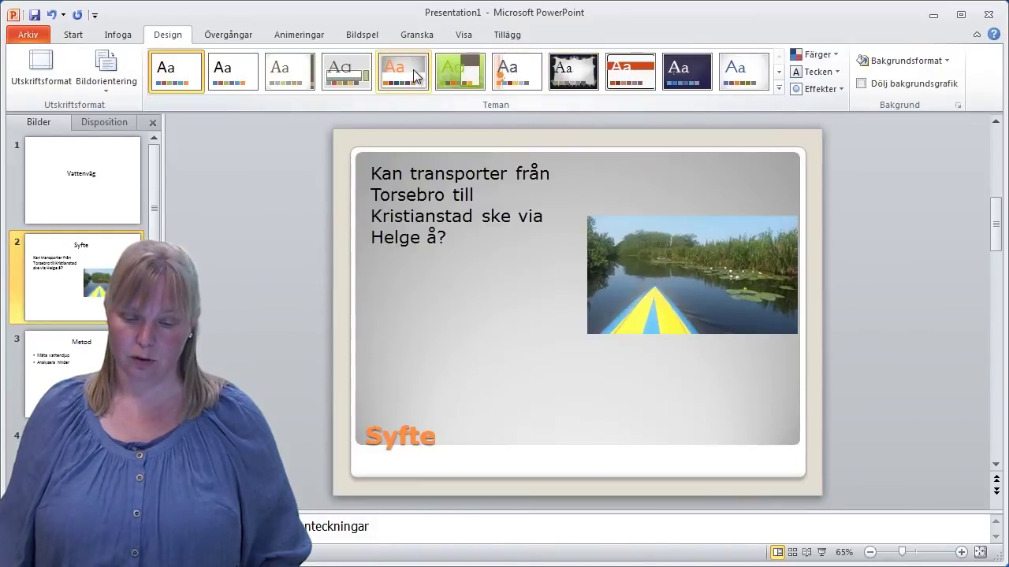
{"action": "left_click", "coordinate": [295, 74]}
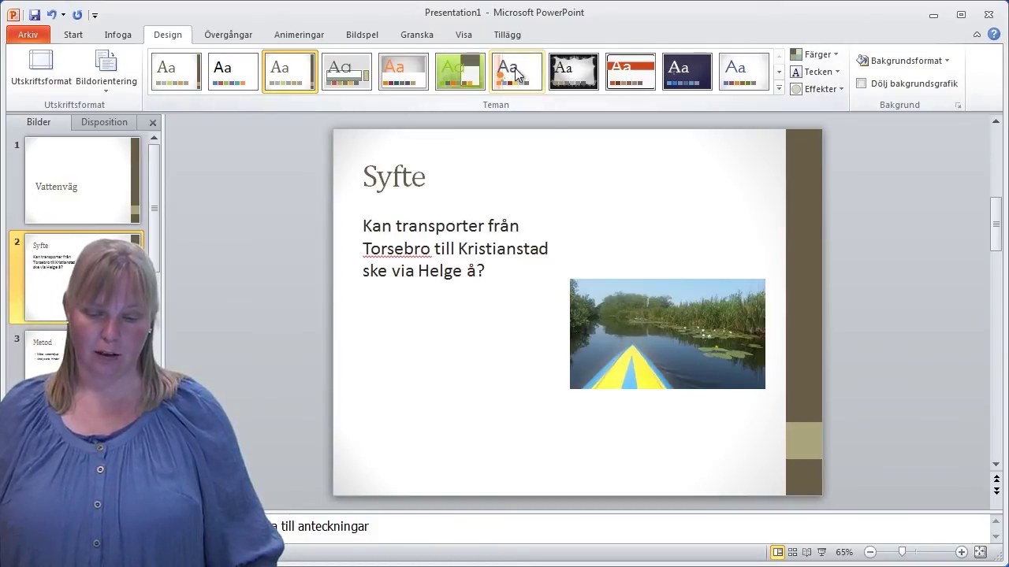
{"action": "left_click", "coordinate": [638, 74]}
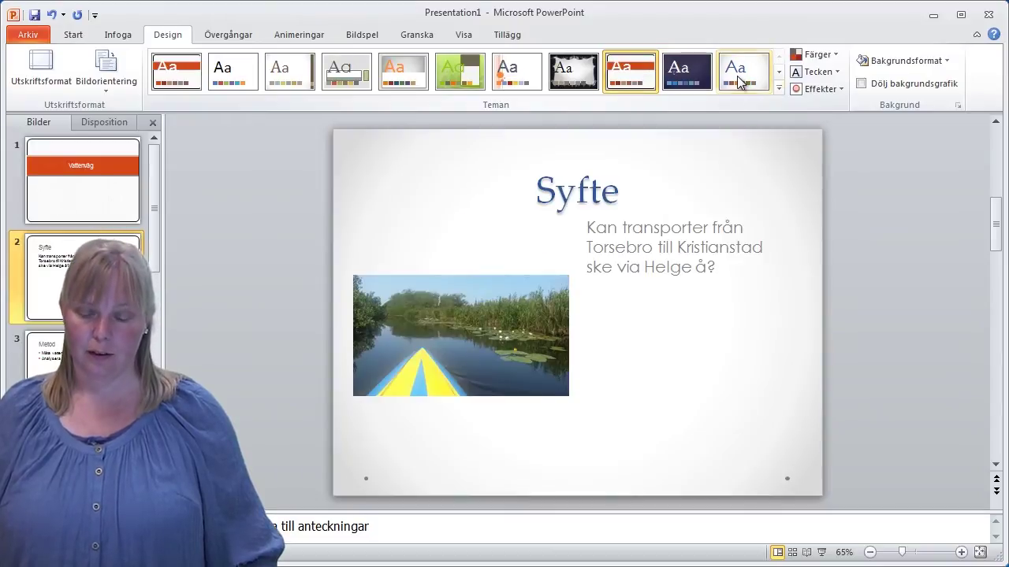
{"action": "left_click", "coordinate": [780, 90]}
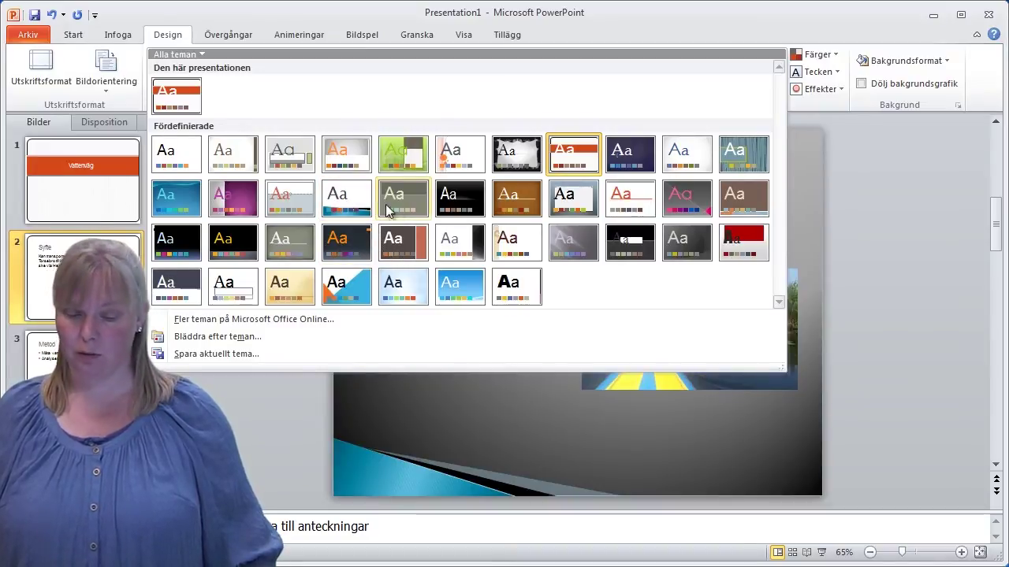
Step: Apply the NewsPrint theme from the expanded gallery to all slides
{"action": "left_click", "coordinate": [743, 244]}
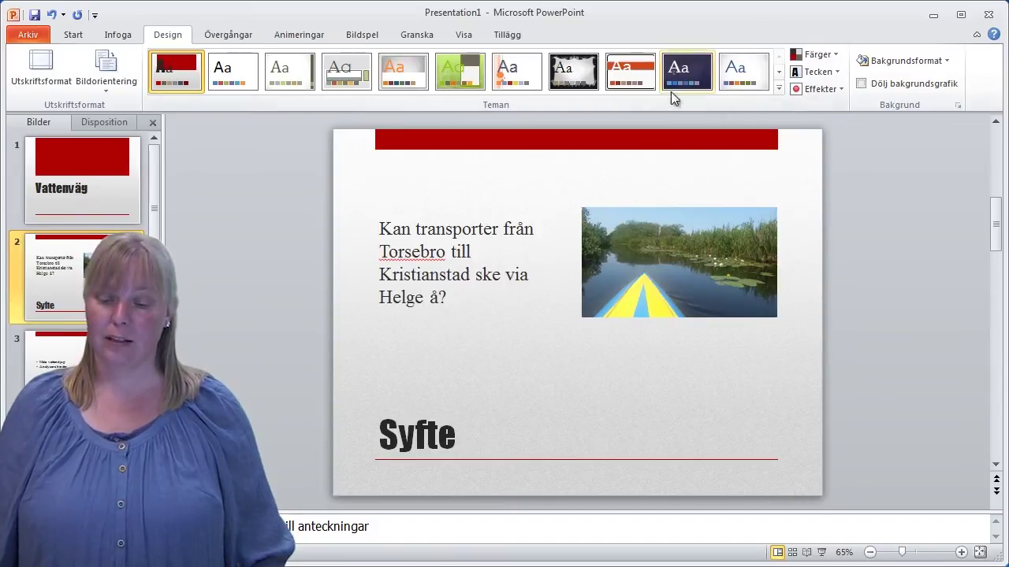
Step: Change the theme colours to the blue Flöde scheme and show the theme font sets
{"action": "left_click", "coordinate": [840, 60]}
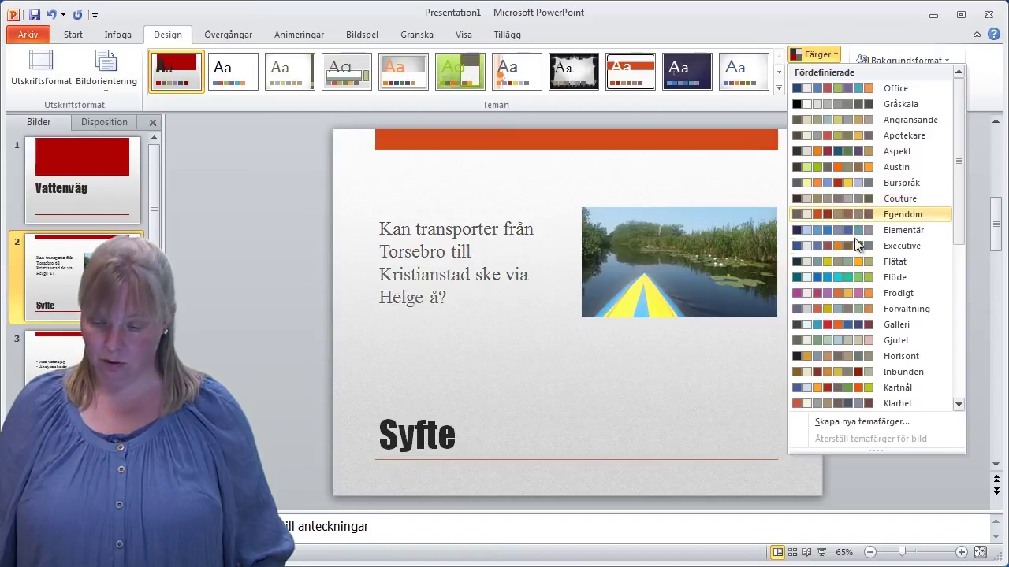
{"action": "left_click", "coordinate": [849, 275]}
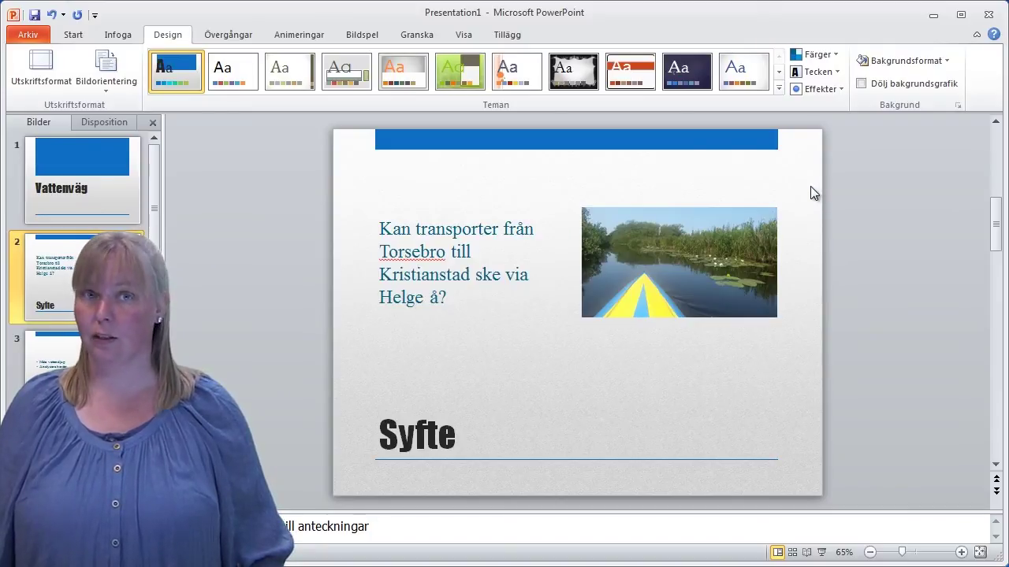
{"action": "left_click", "coordinate": [840, 76]}
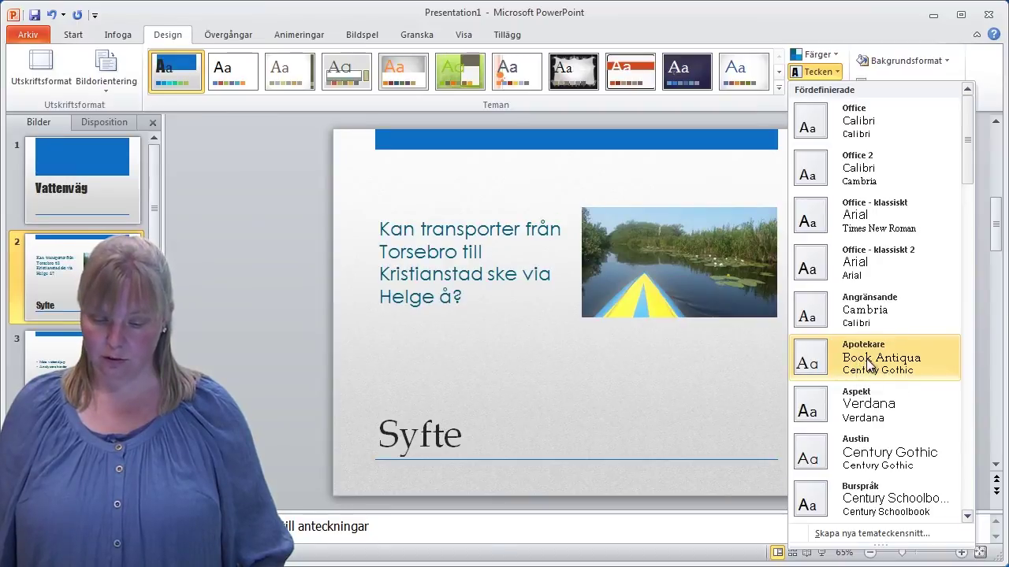
Step: Choose the Austin font set so all slide text uses Century Gothic
{"action": "left_click", "coordinate": [867, 459]}
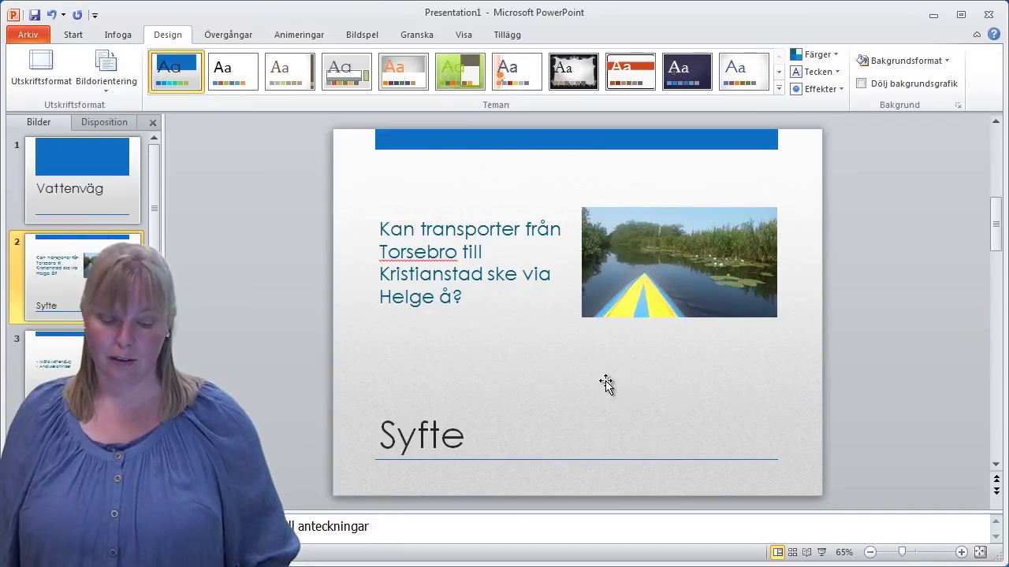
{"action": "key", "text": "Page_Down"}
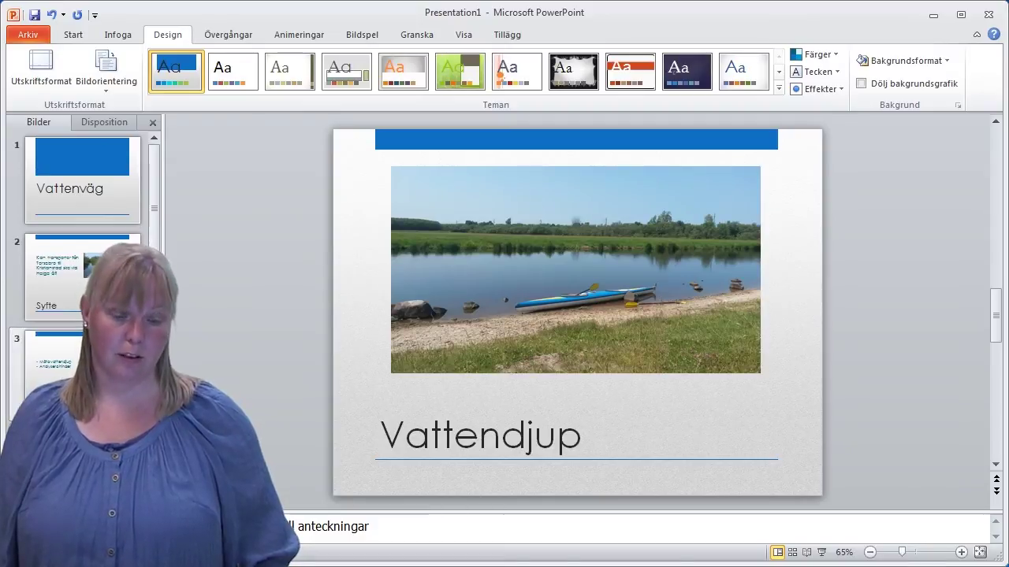
{"action": "key", "text": "Page_Up"}
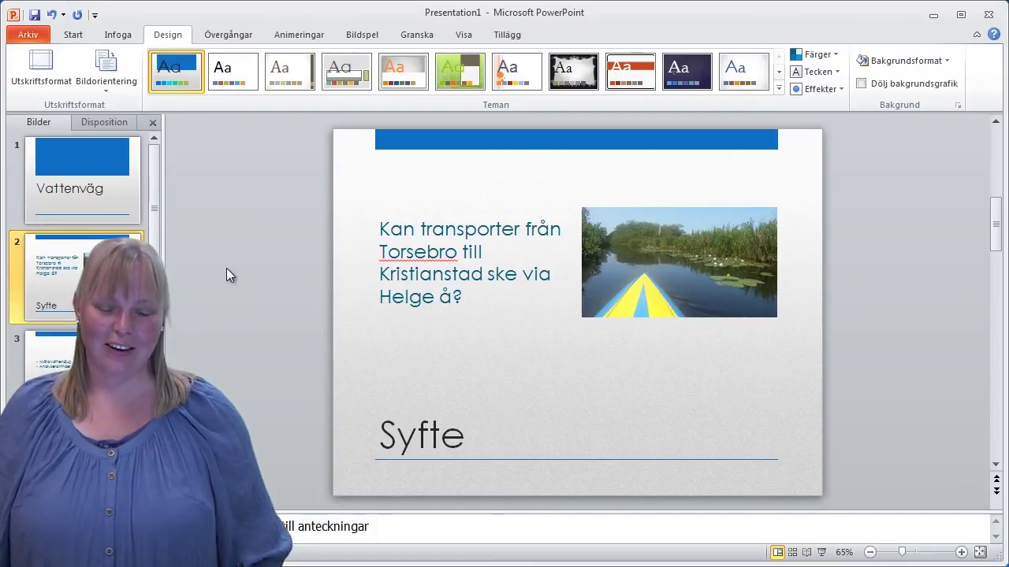
Step: Switch to Slide Master view via Visa > Bildbakgrund to edit the NewsPrint master
{"action": "left_click", "coordinate": [466, 36]}
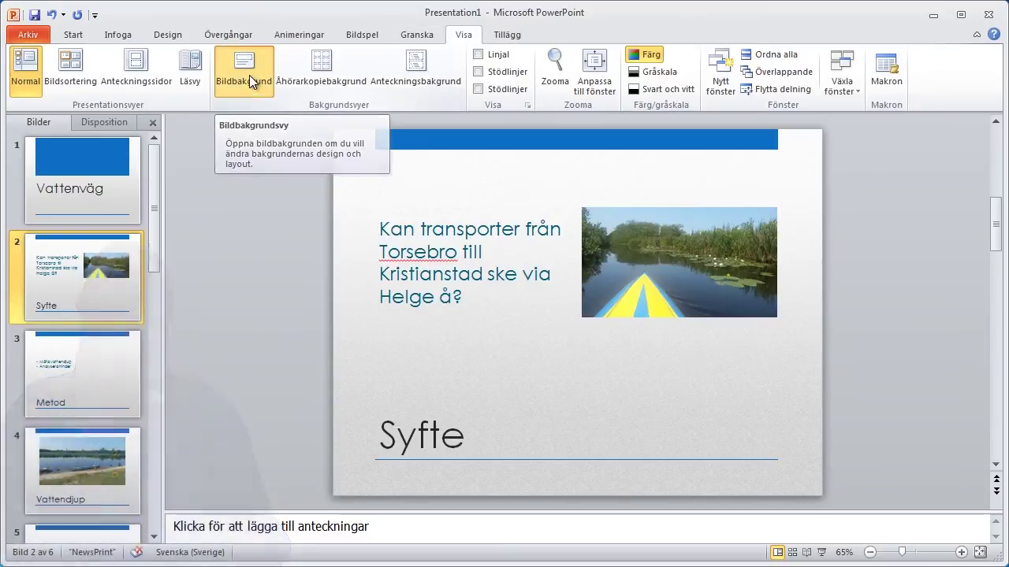
{"action": "left_click", "coordinate": [249, 75]}
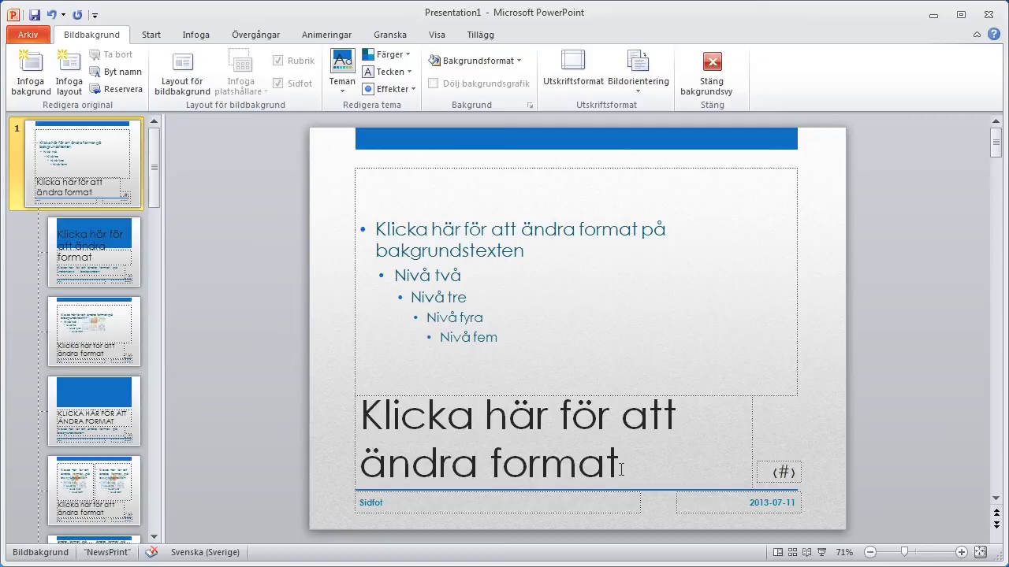
Step: Enlarge the master title text to 72 pt and make it bold
{"action": "left_click_drag", "start_coordinate": [621, 469], "coordinate": [383, 421]}
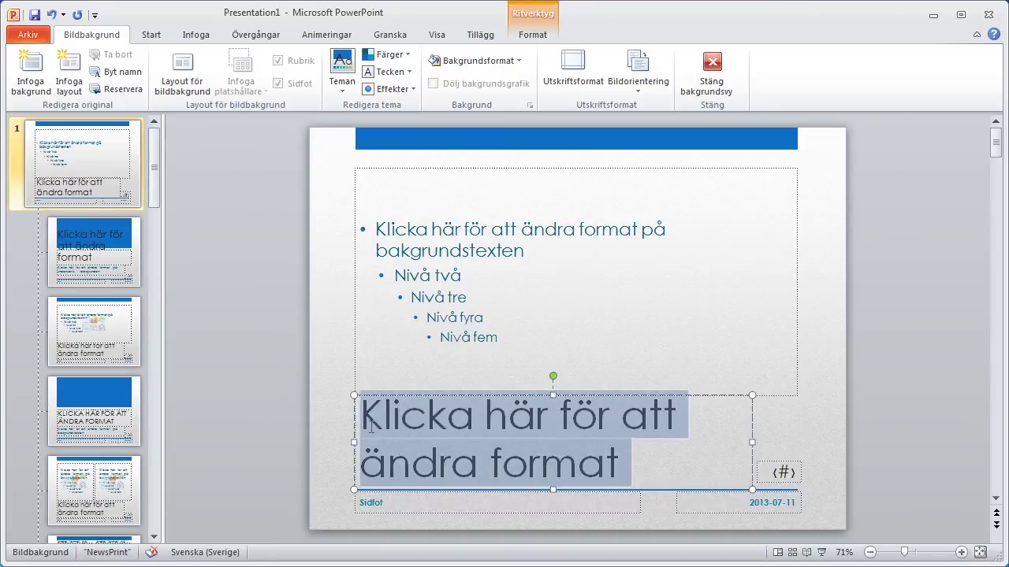
{"action": "left_click", "coordinate": [149, 40]}
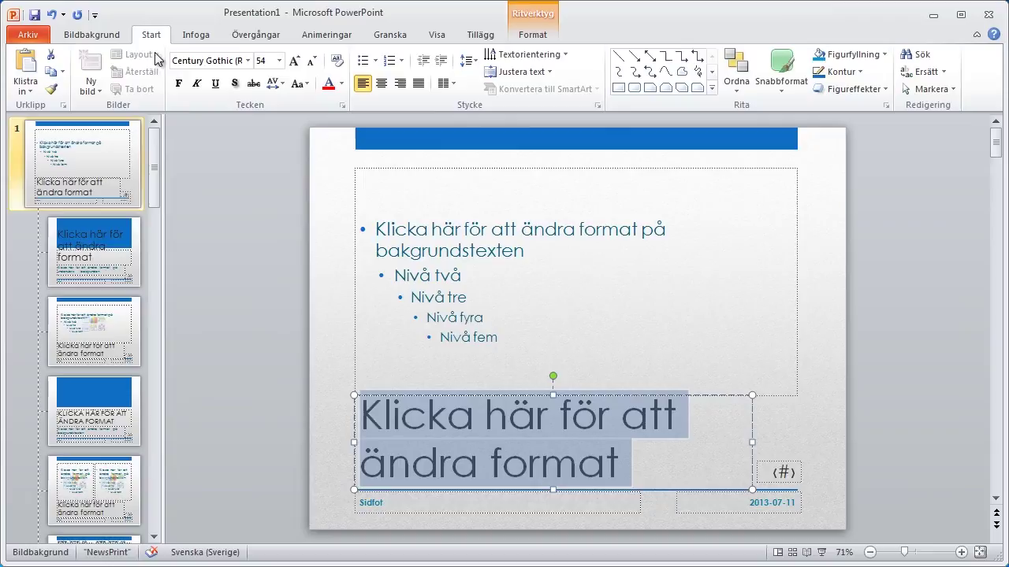
{"action": "left_click", "coordinate": [294, 63]}
{"action": "left_click", "coordinate": [295, 63]}
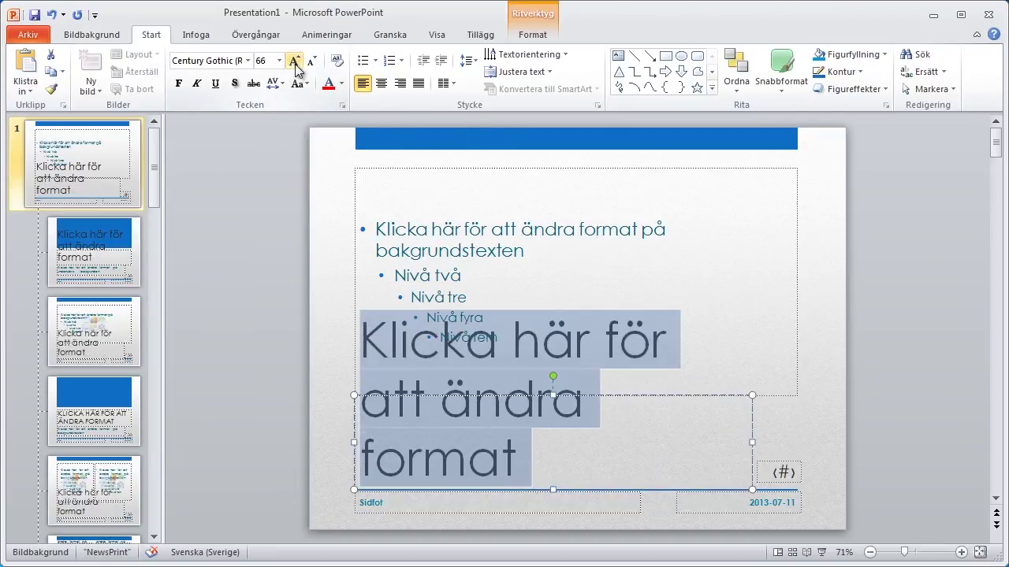
{"action": "left_click", "coordinate": [294, 64]}
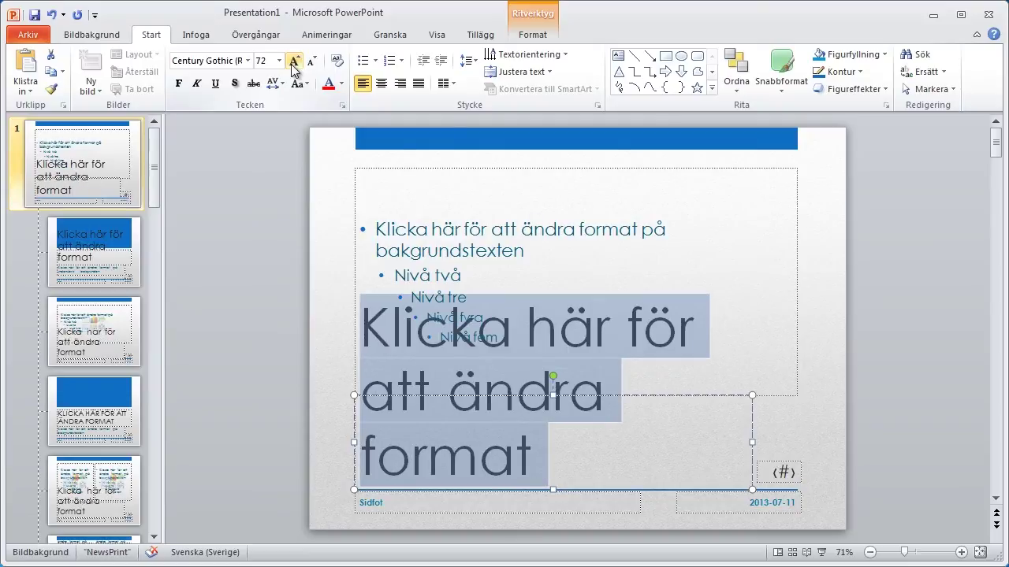
{"action": "left_click", "coordinate": [181, 85]}
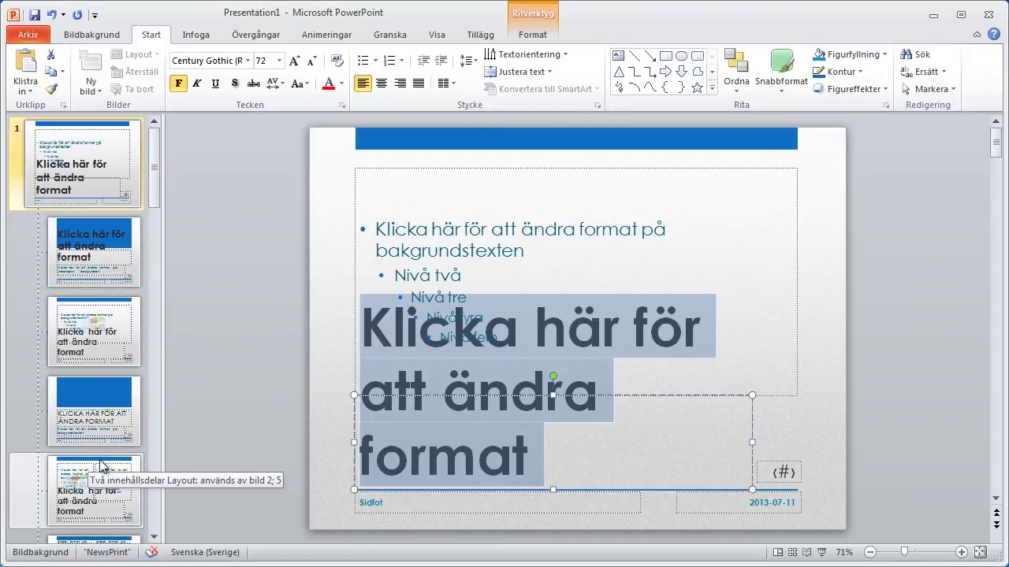
Step: Colour the master's first-level bullet text dark and enlarge it from 24 to 36 pt
{"action": "left_click", "coordinate": [474, 250]}
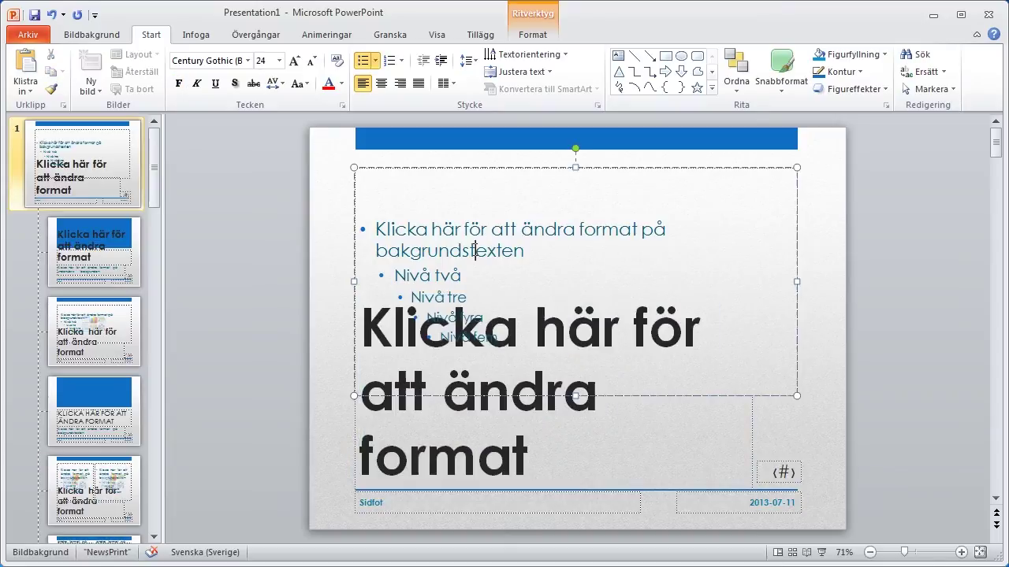
{"action": "left_click_drag", "start_coordinate": [526, 251], "coordinate": [386, 218]}
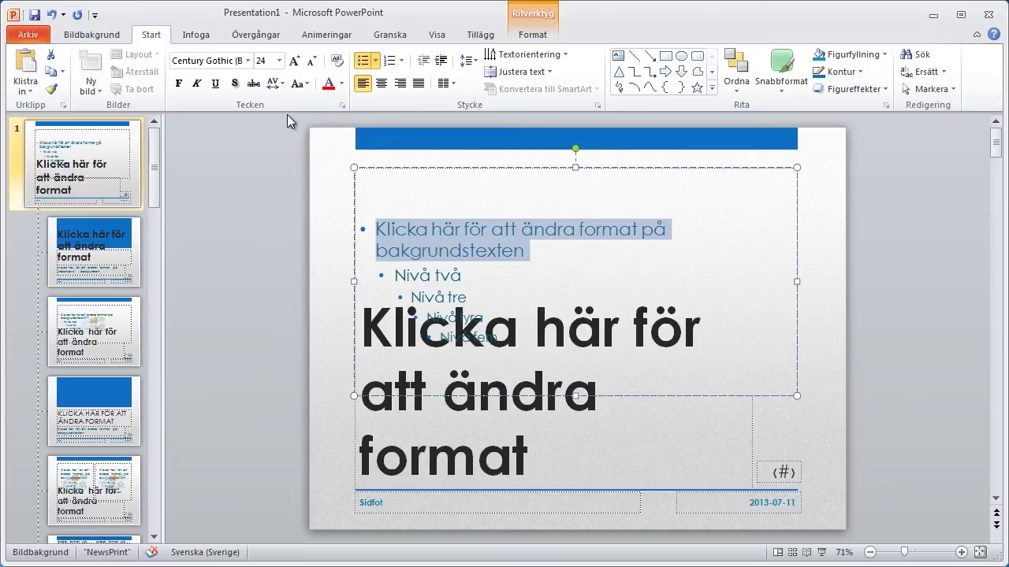
{"action": "left_click", "coordinate": [341, 84]}
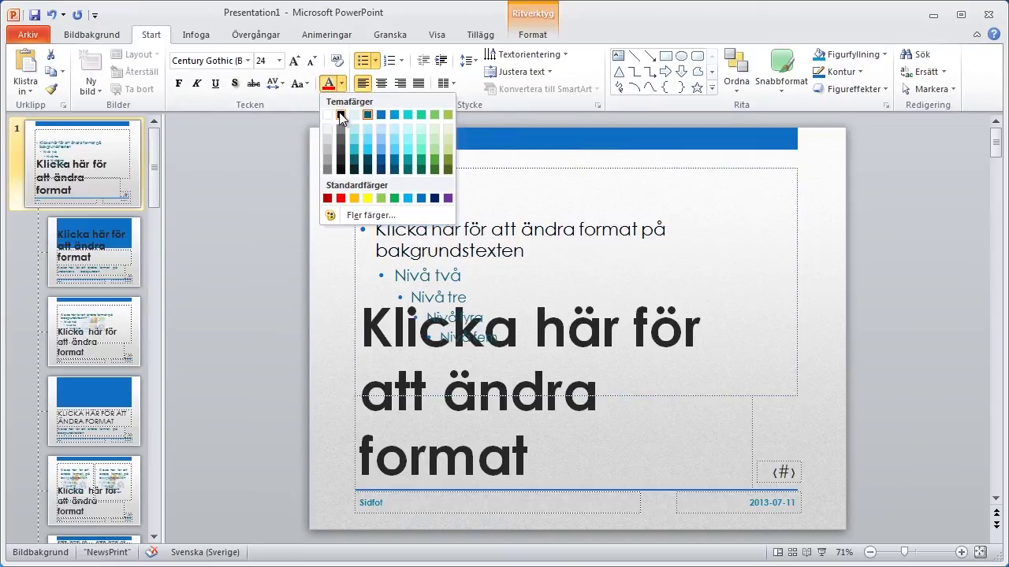
{"action": "left_click", "coordinate": [341, 118]}
{"action": "left_click", "coordinate": [294, 61]}
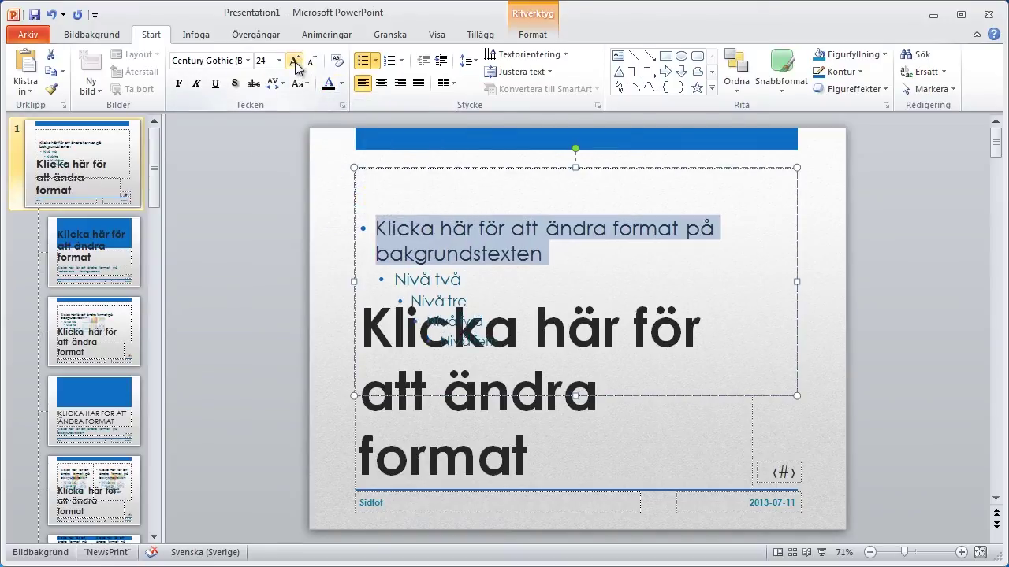
{"action": "left_click", "coordinate": [294, 61]}
{"action": "left_click", "coordinate": [294, 61]}
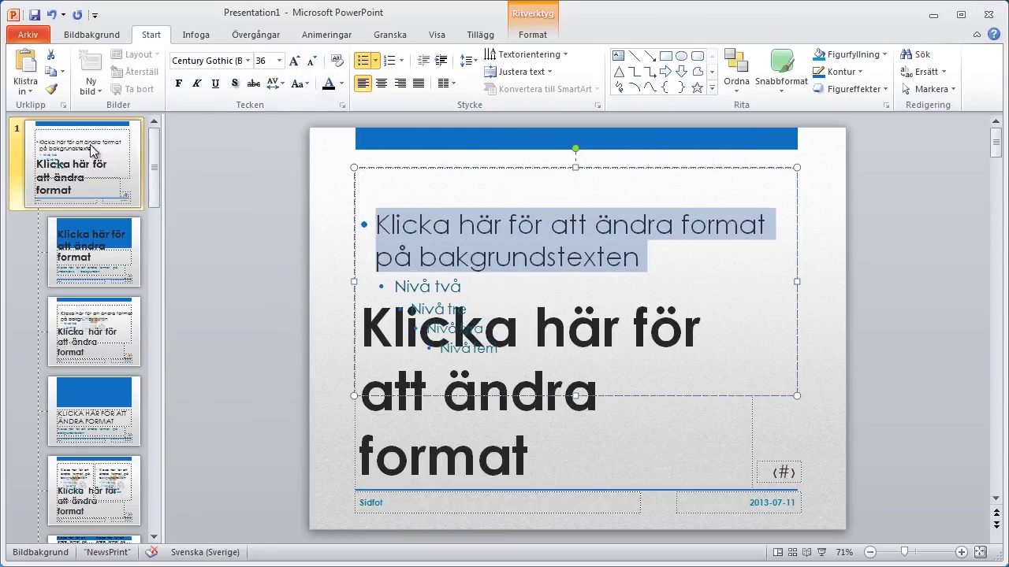
Step: Browse the master's layouts, settling on the two-content layout
{"action": "left_click", "coordinate": [119, 246]}
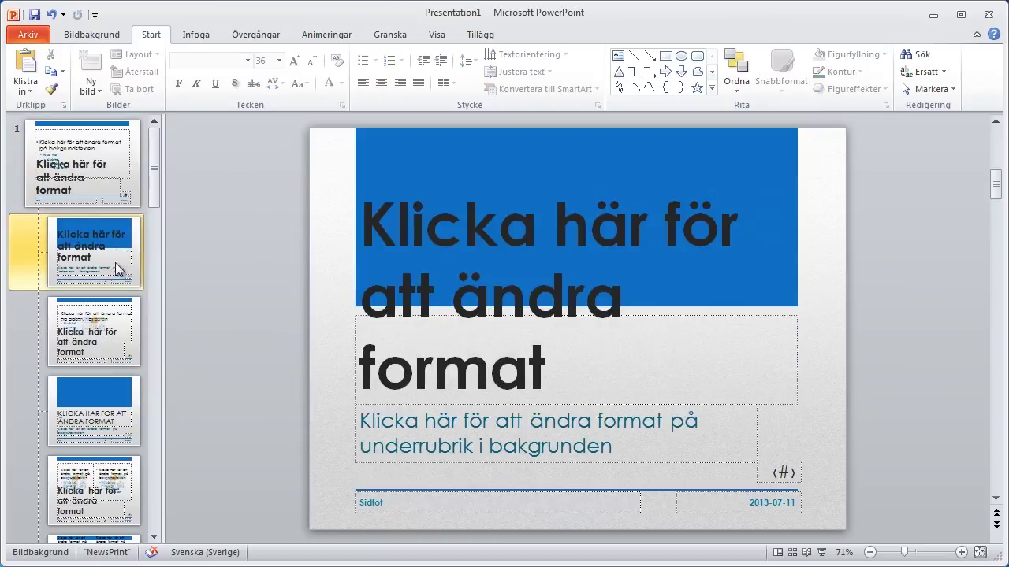
{"action": "left_click", "coordinate": [108, 363]}
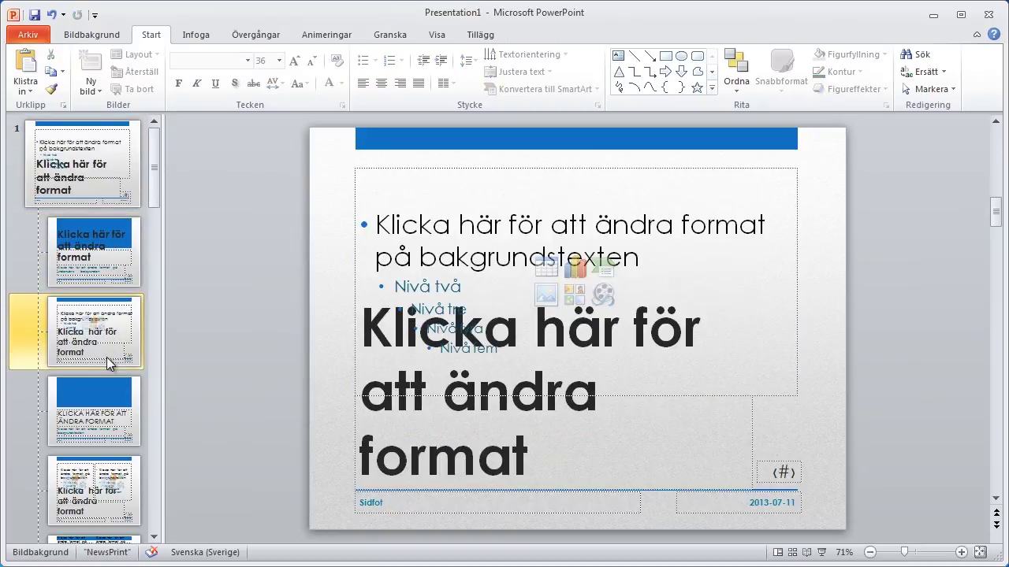
{"action": "left_click", "coordinate": [86, 414]}
{"action": "left_click", "coordinate": [105, 495]}
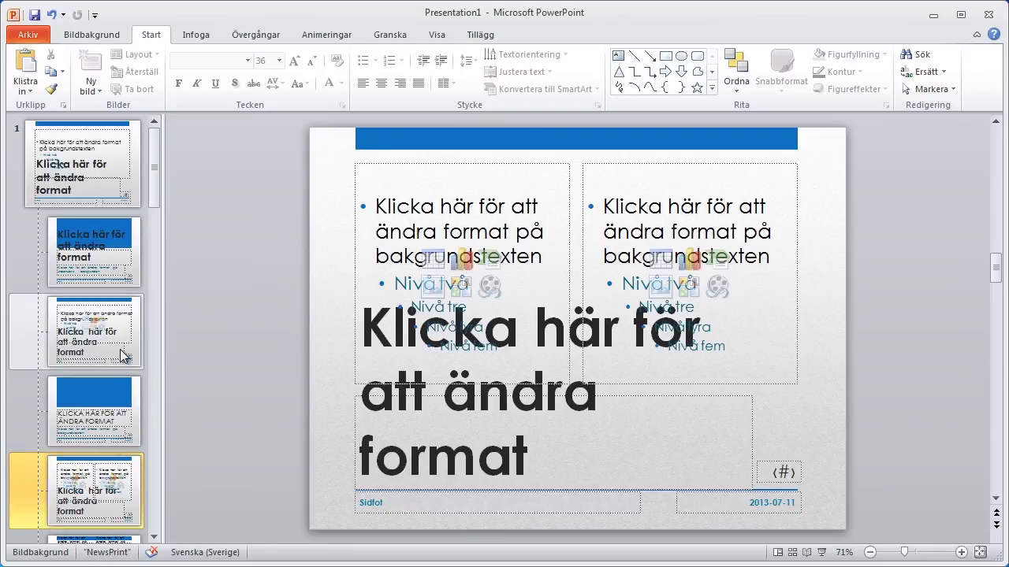
{"action": "left_click", "coordinate": [122, 356]}
{"action": "left_click", "coordinate": [102, 488]}
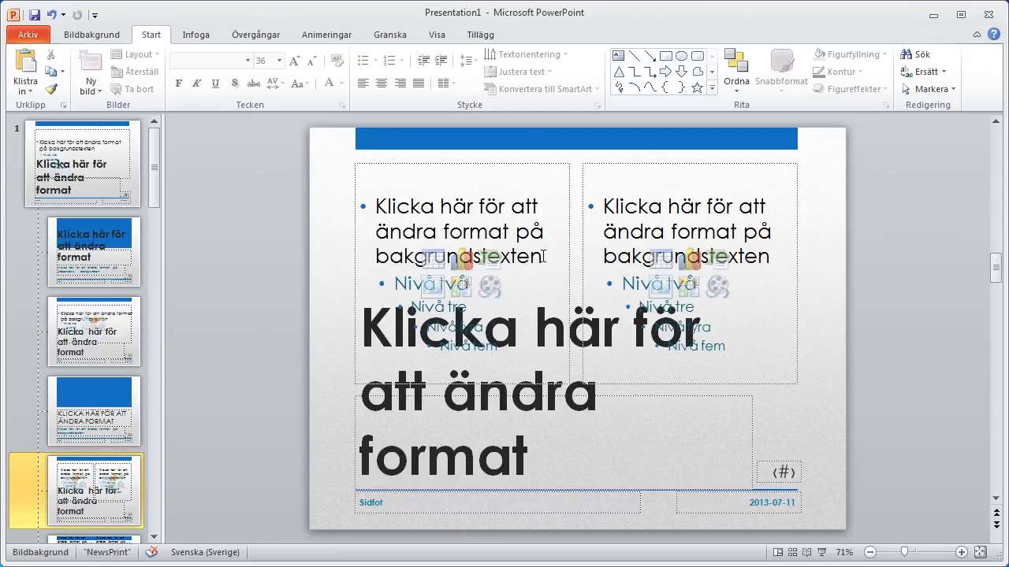
Step: Enlarge the left box's first-level bullet text from 28 to 36 pt
{"action": "left_click_drag", "start_coordinate": [542, 256], "coordinate": [375, 203]}
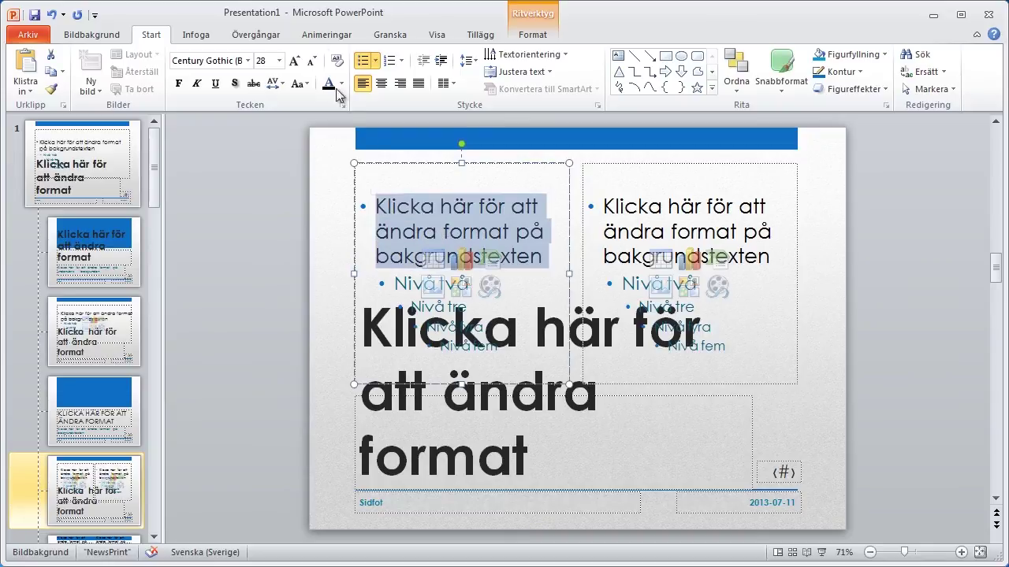
{"action": "left_click", "coordinate": [293, 61]}
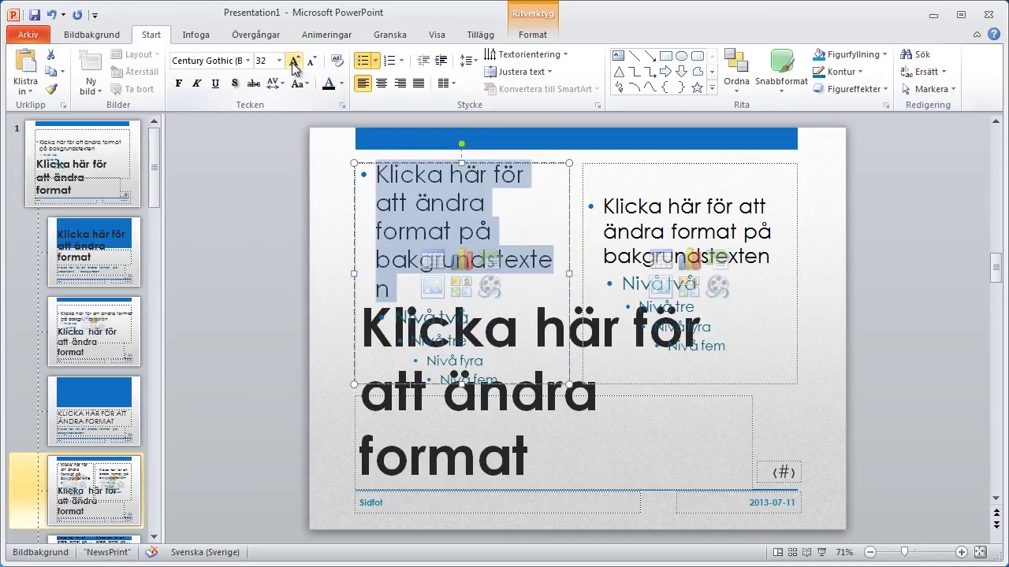
{"action": "left_click", "coordinate": [293, 61]}
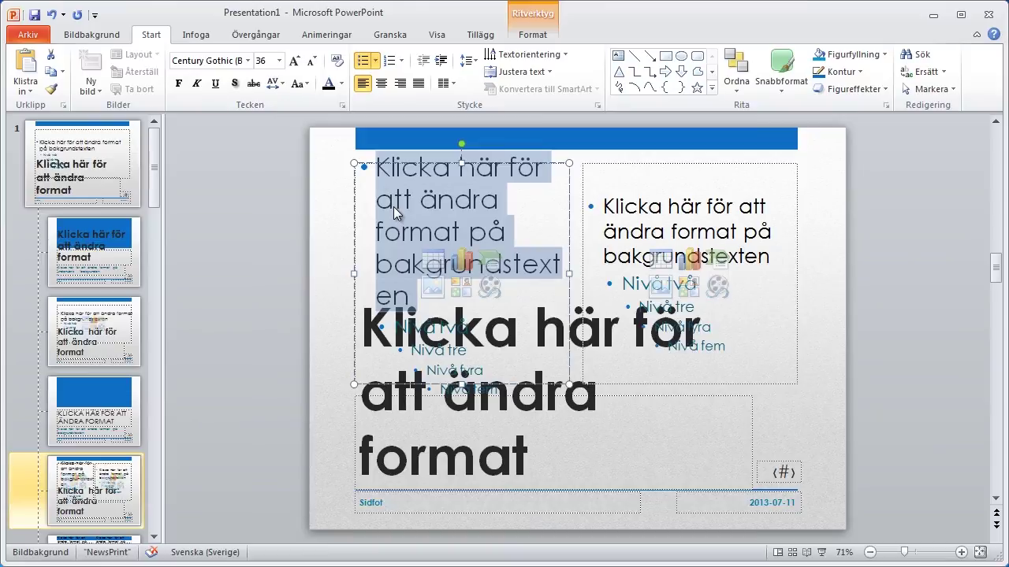
{"action": "left_click", "coordinate": [108, 39]}
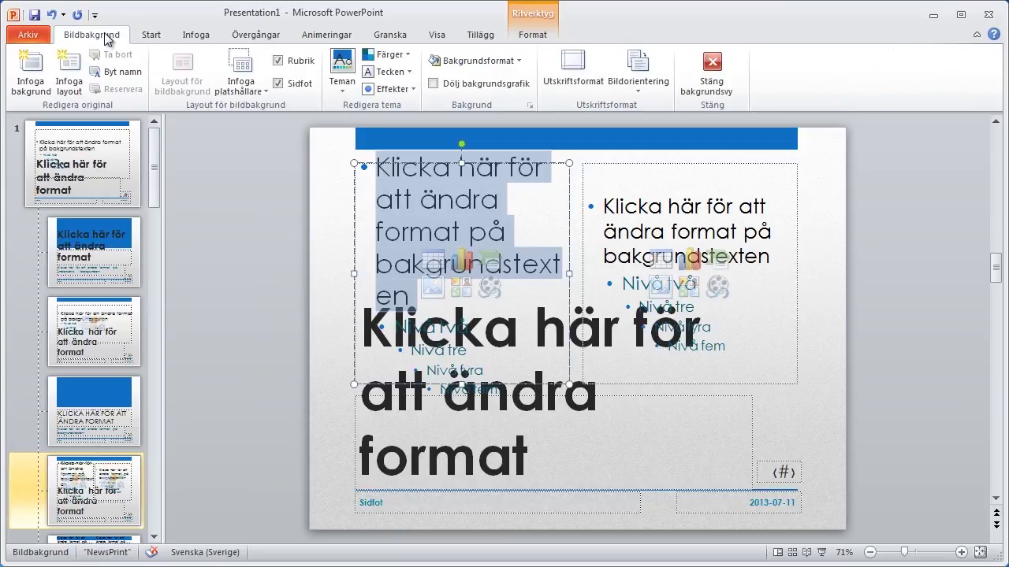
Step: Close Master view and review slide 5 'Hinder', ending on slide 3 'Metod'
{"action": "left_click", "coordinate": [722, 75]}
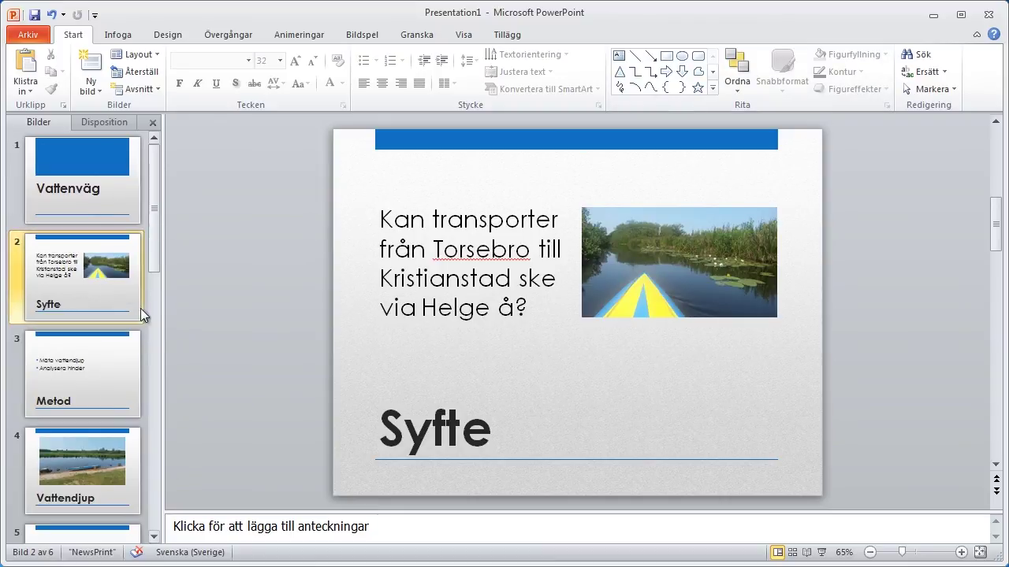
{"action": "left_click_drag", "start_coordinate": [158, 263], "coordinate": [158, 392]}
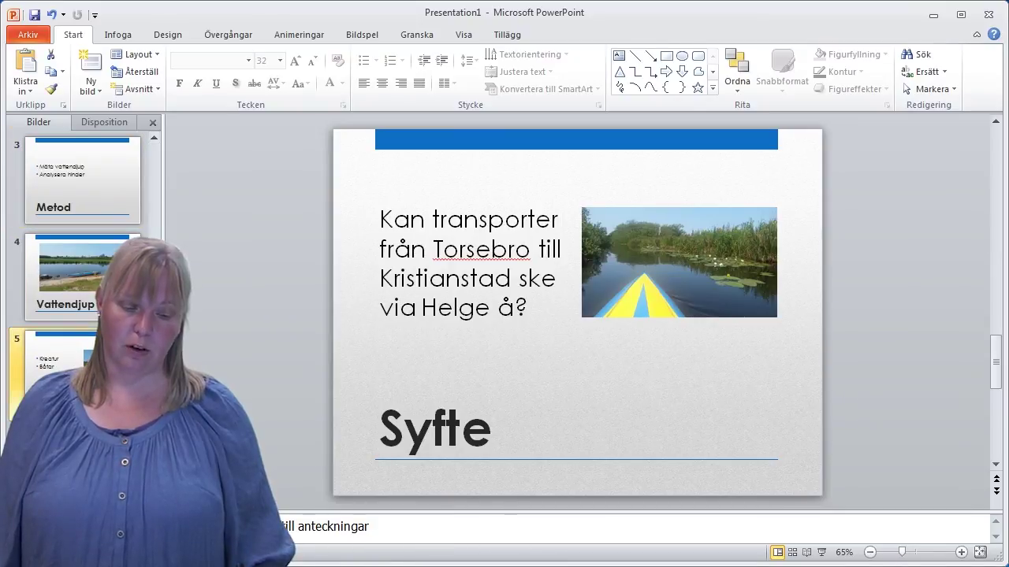
{"action": "left_click", "coordinate": [130, 366]}
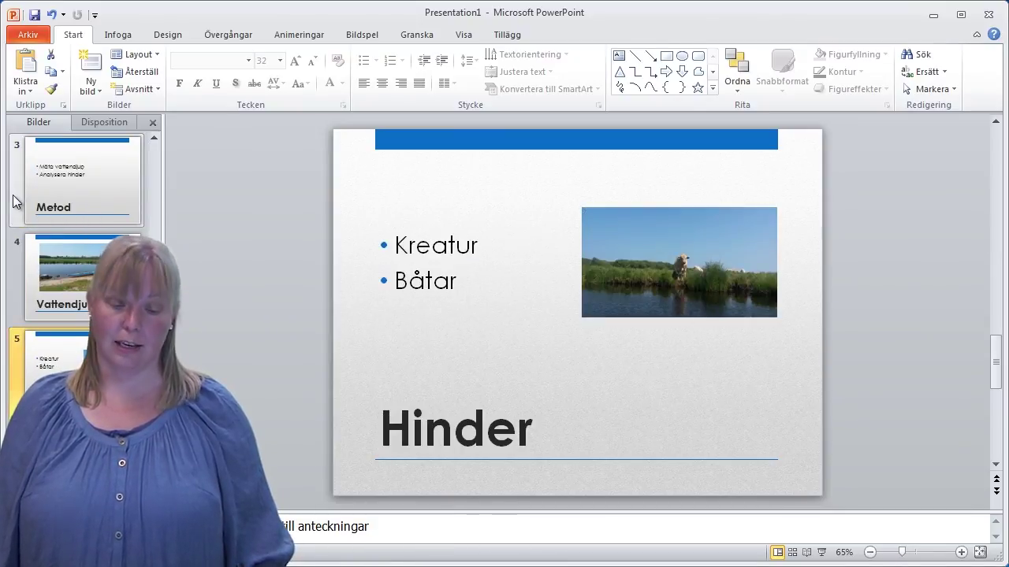
{"action": "left_click", "coordinate": [41, 190]}
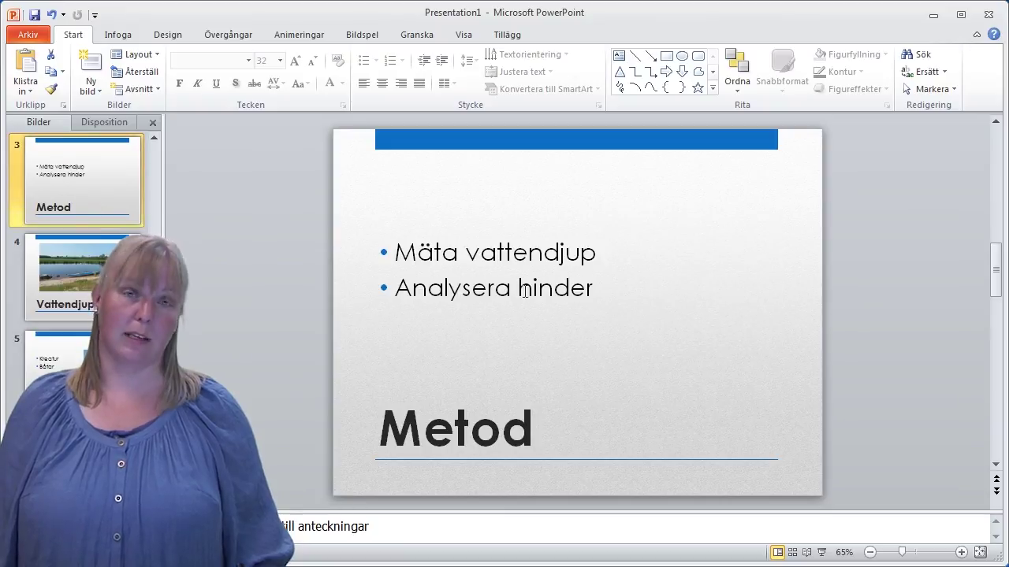